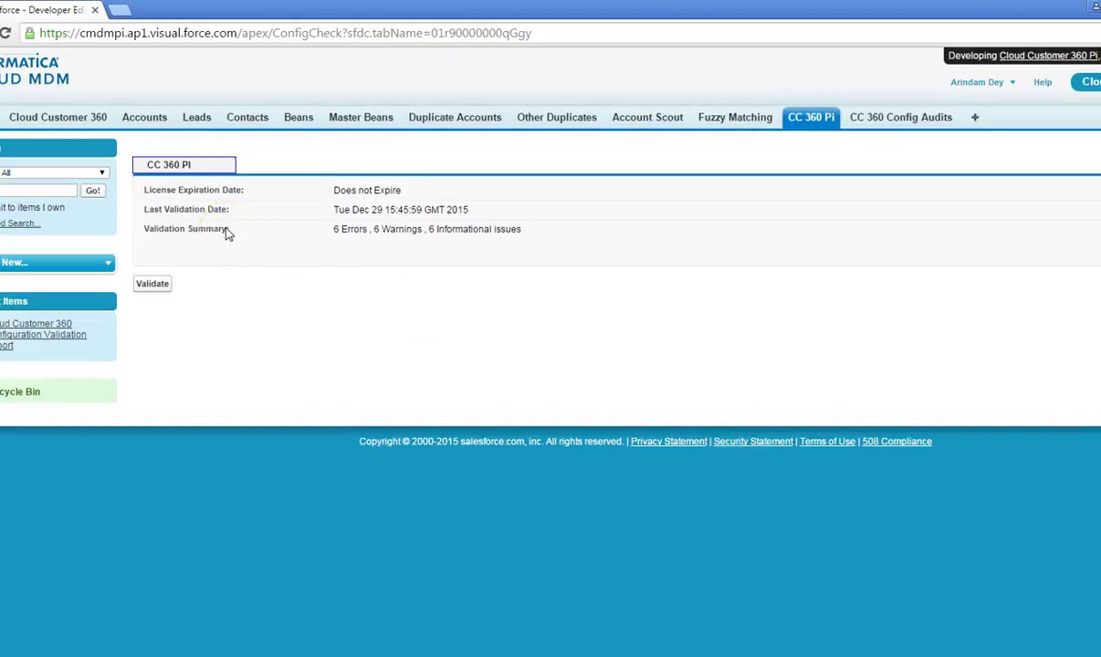
# Step: Rerun Validate on the CC 360 PI page to show the six errors and their recommended fixes
pyautogui.click(362, 337)
pyautogui.click(152, 285)
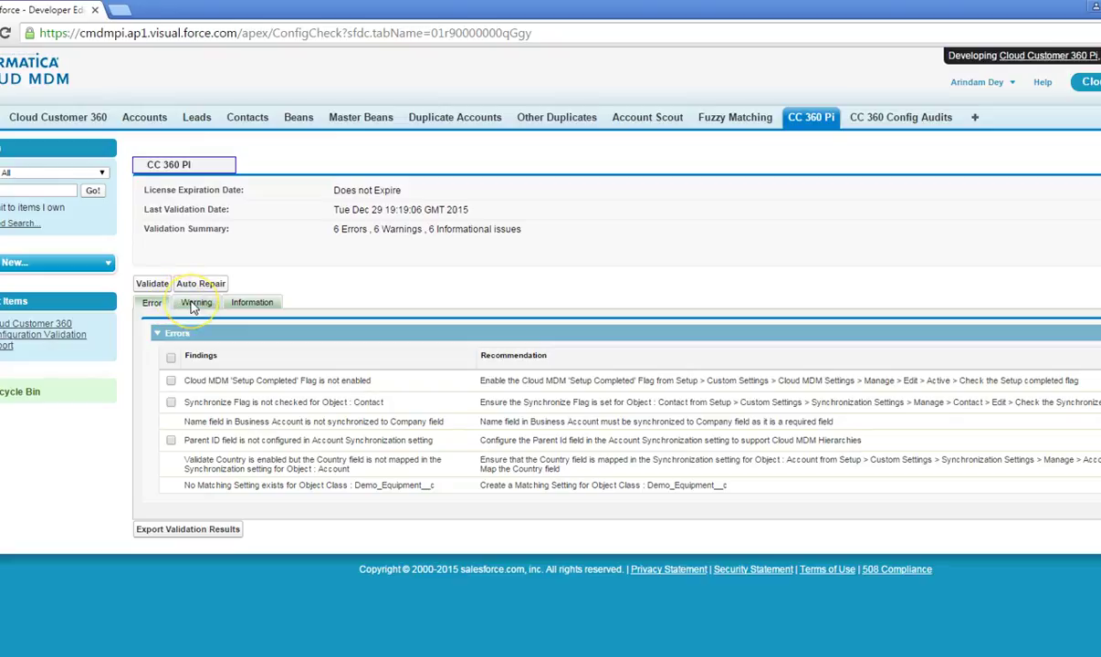
pyautogui.click(193, 305)
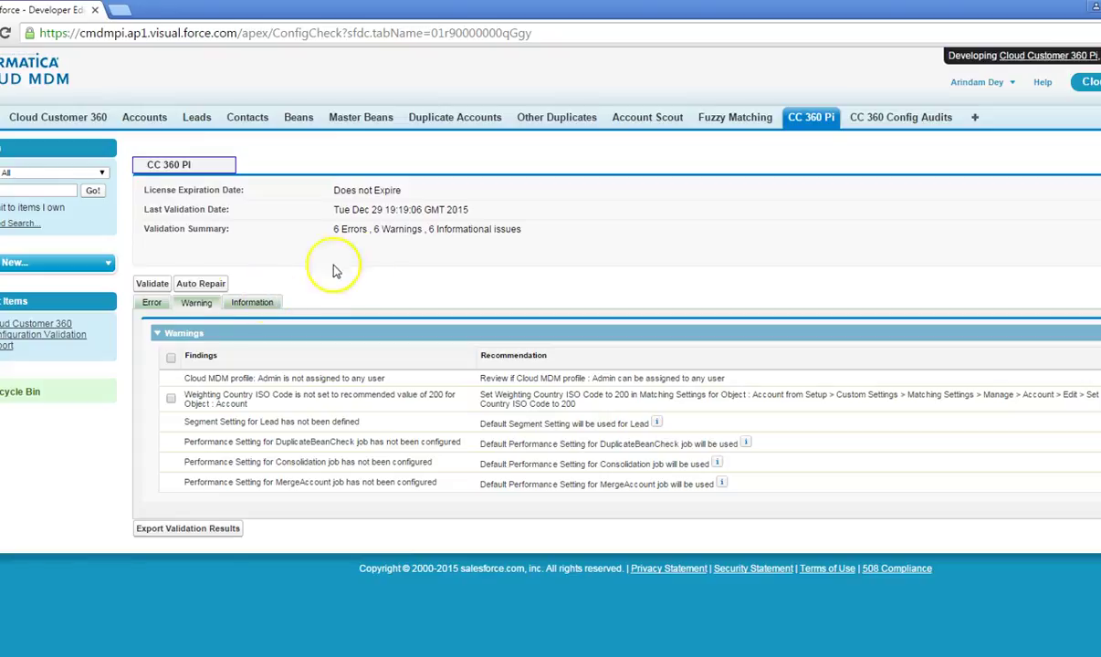
pyautogui.click(259, 307)
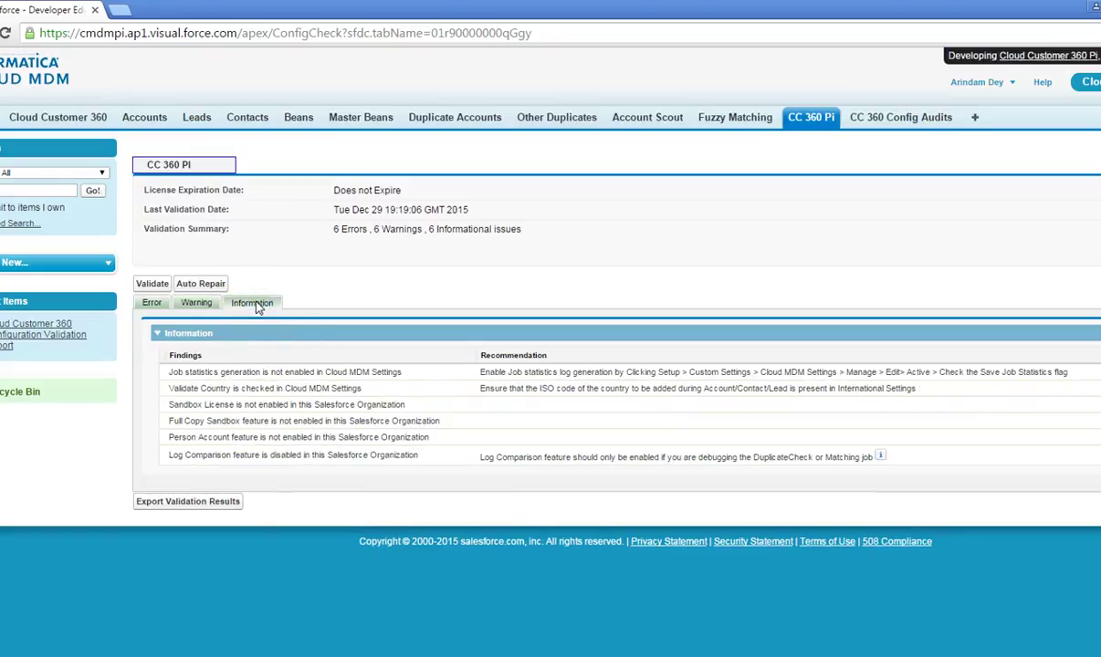
pyautogui.click(151, 304)
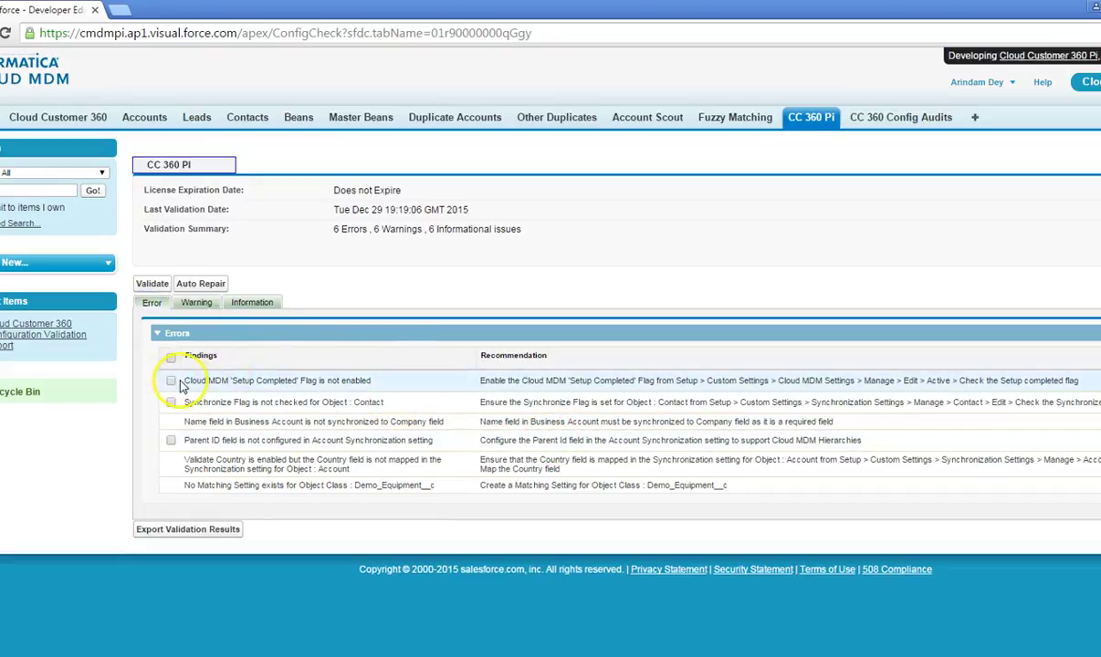
# Step: Select the 'Setup Completed' flag error and Auto Repair it, leaving five errors
pyautogui.moveTo(178, 381); pyautogui.dragTo(380, 382)
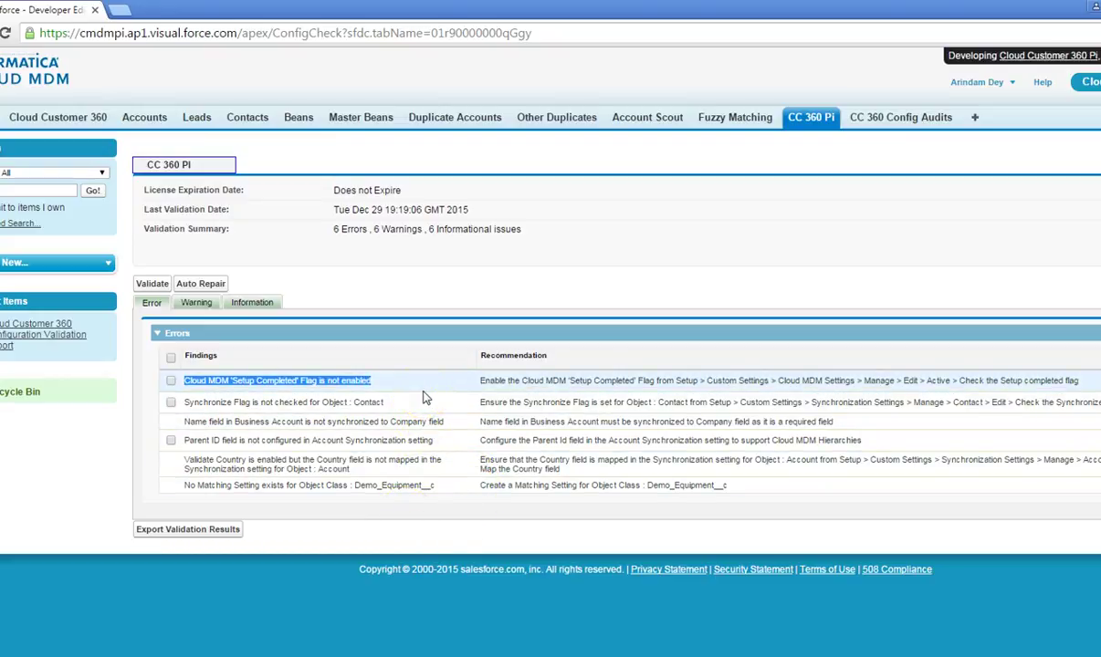
pyautogui.click(171, 381)
pyautogui.click(205, 287)
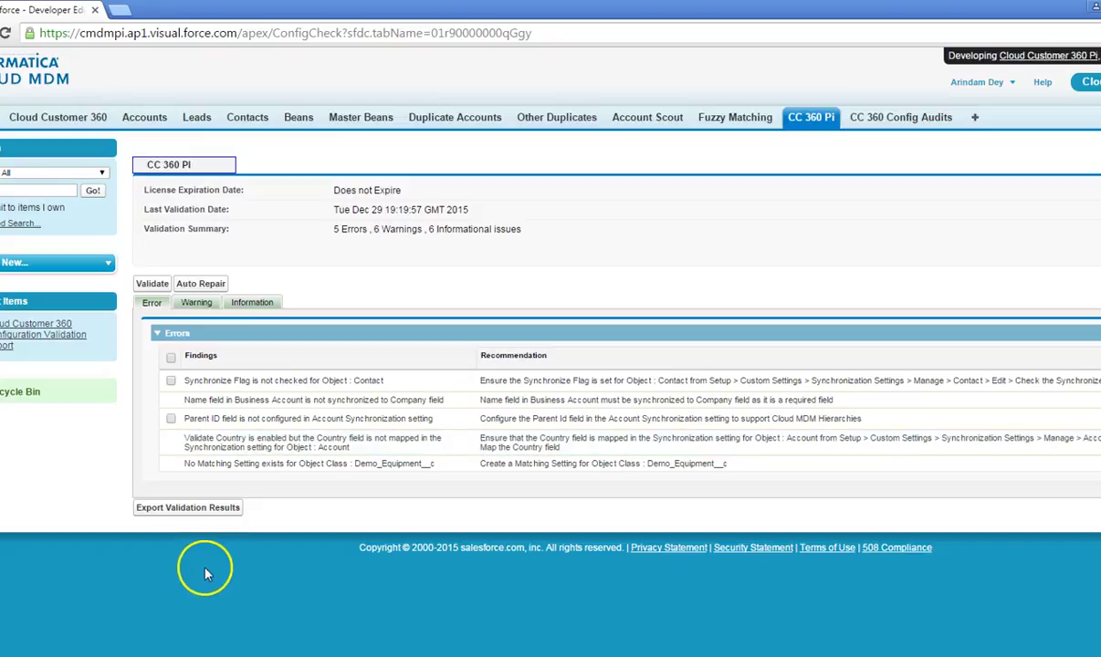
# Step: Export the validation results as a report and download it
pyautogui.click(216, 510)
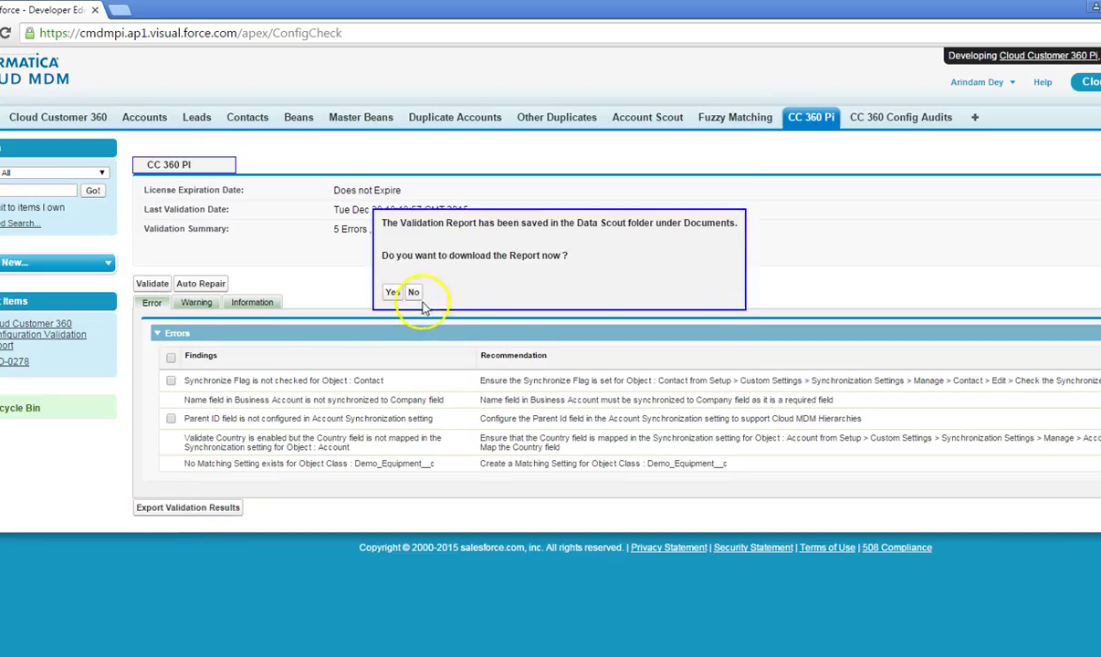
pyautogui.click(393, 293)
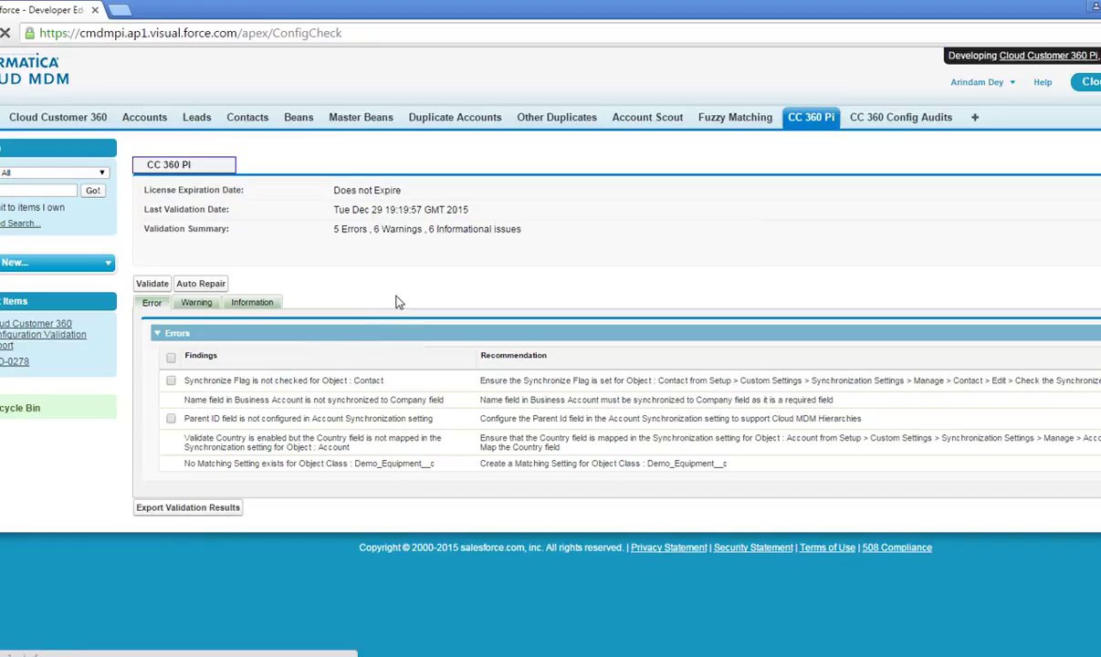
# Step: Show the downloaded HTML report in its Downloads folder
pyautogui.click(145, 598)
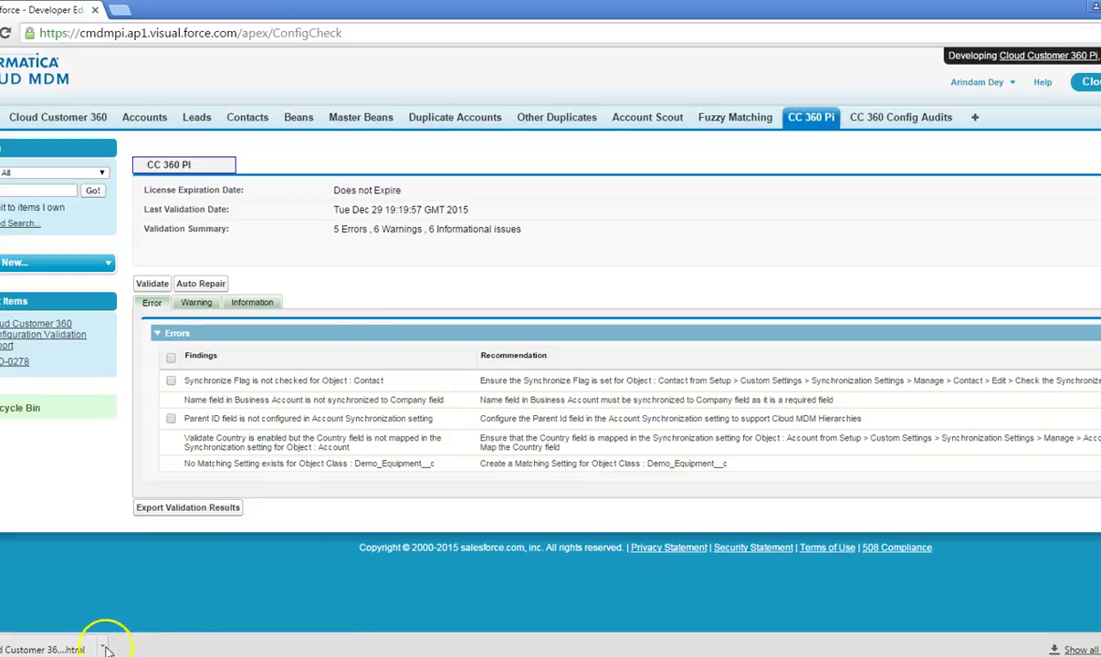
pyautogui.click(107, 648)
pyautogui.click(169, 594)
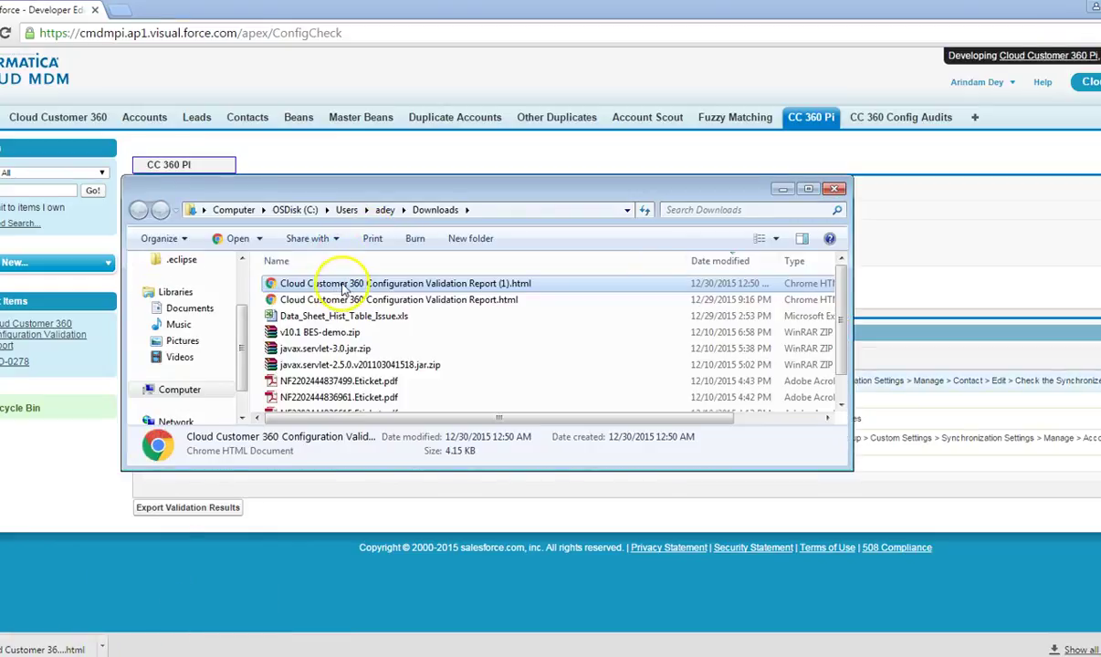
# Step: Open the newest exported report .html file in Chrome to view all findings
pyautogui.doubleClick(344, 286)
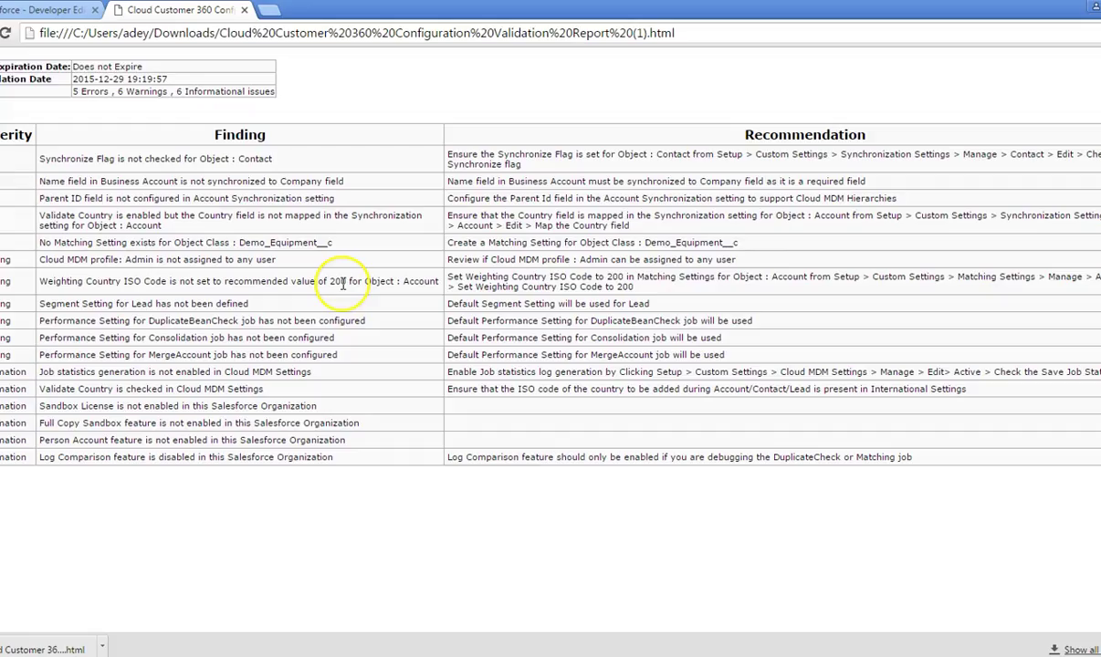